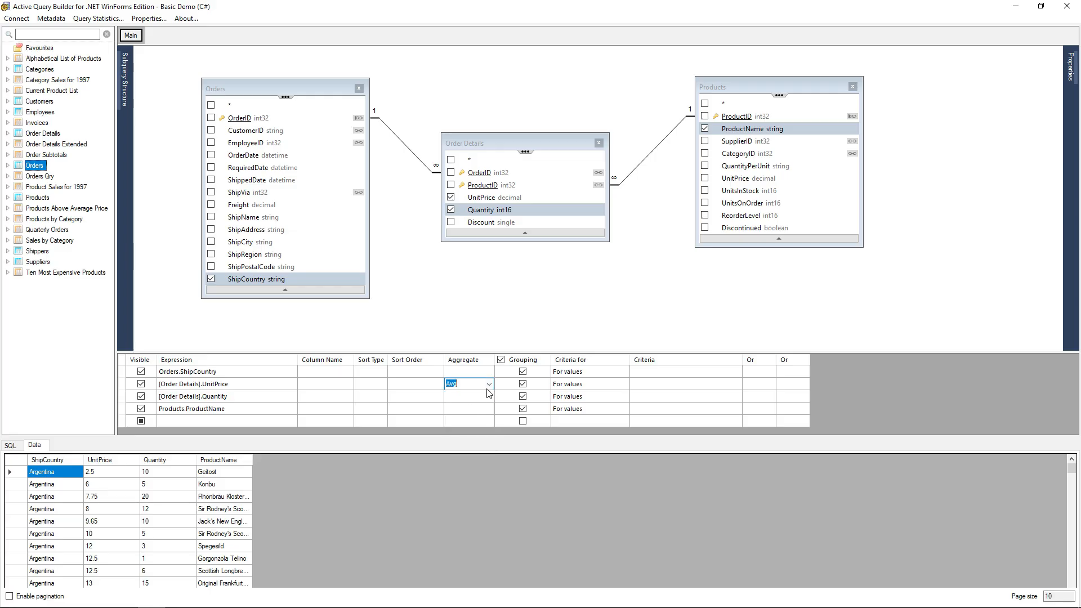
# Set UnitPrice's aggregate to Avg and Quantity's to Sum, and move ProductName to the first row.
pyautogui.click(489, 397)
pyautogui.click(460, 454)
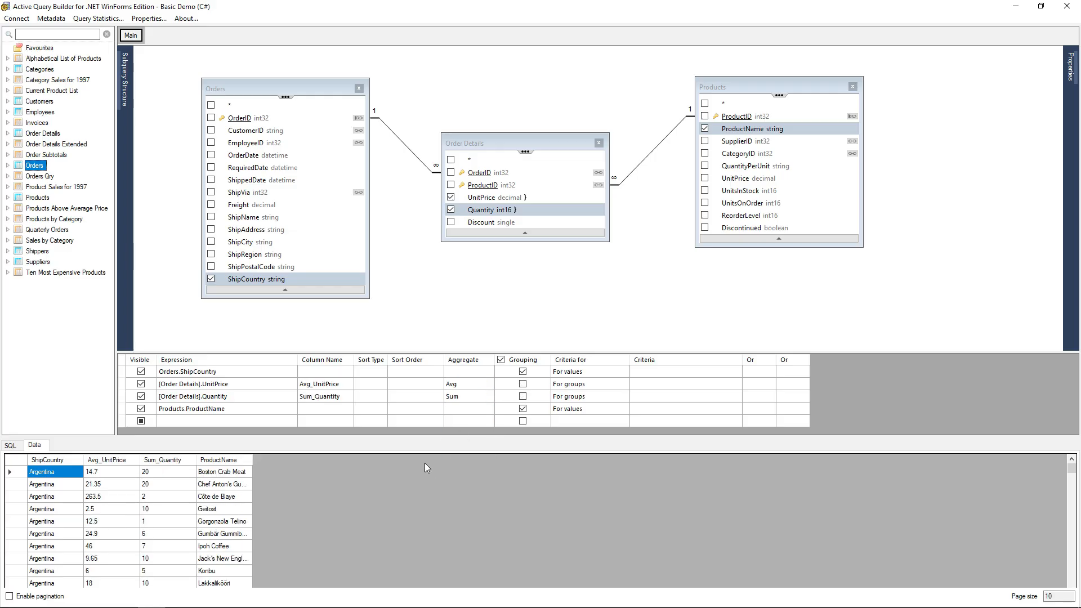
pyautogui.moveTo(123, 409); pyautogui.dragTo(123, 364)
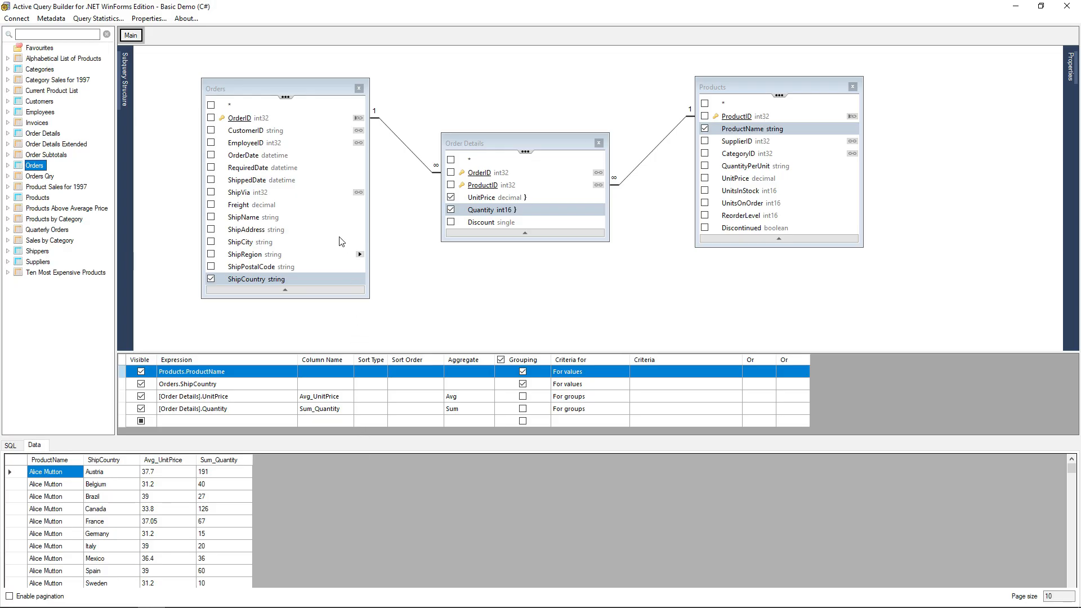
# Add Orders.ShippedDate with the For values criterion >=#01/01/1997# And <#01/01/1998#.
pyautogui.doubleClick(252, 180)
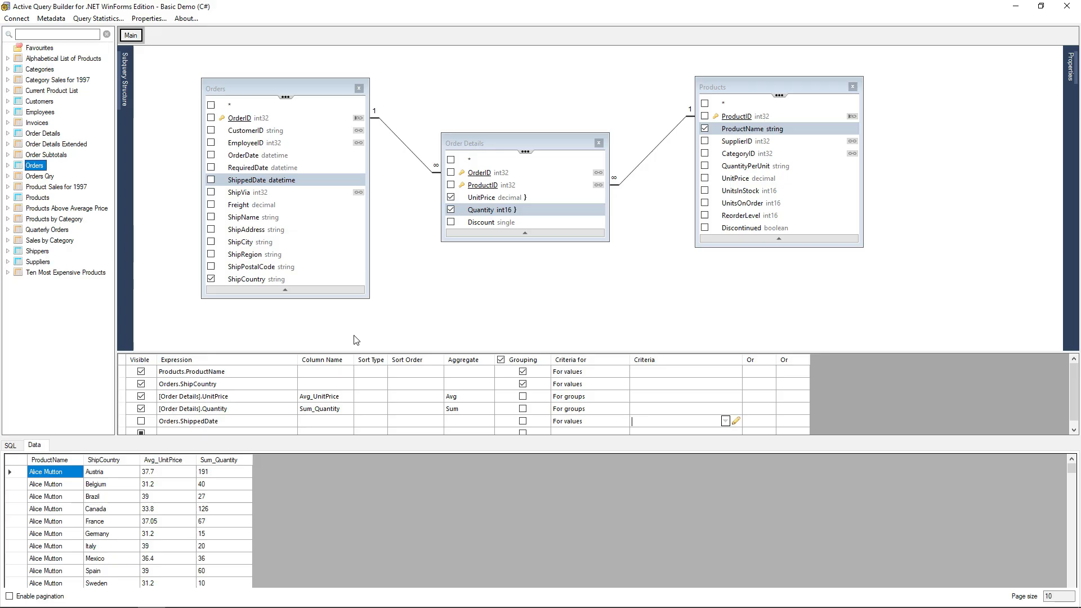
pyautogui.moveTo(364, 352); pyautogui.dragTo(365, 314)
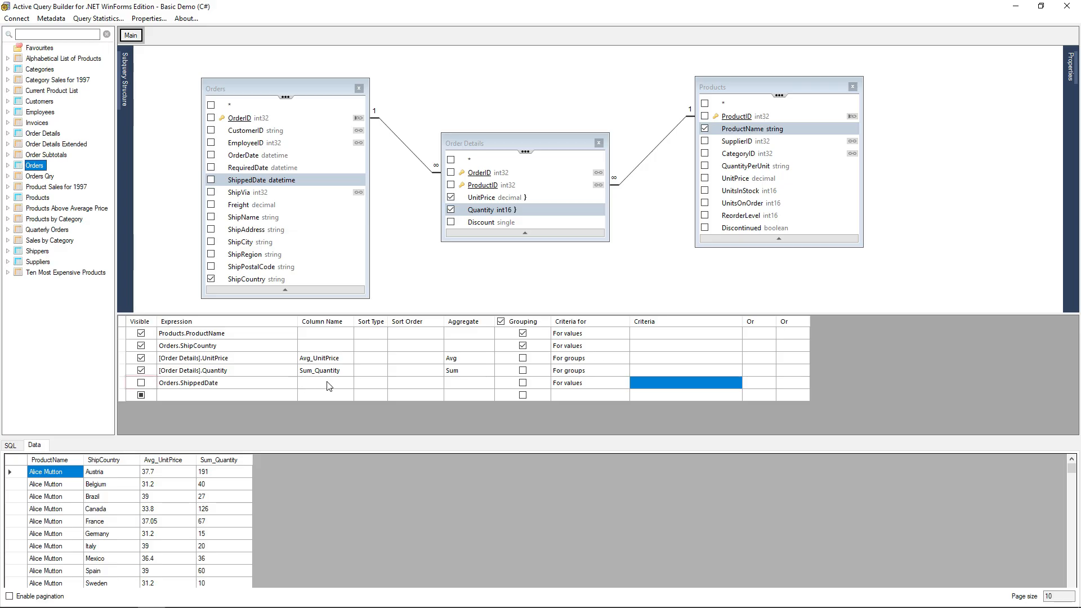
pyautogui.click(586, 385)
pyautogui.click(623, 382)
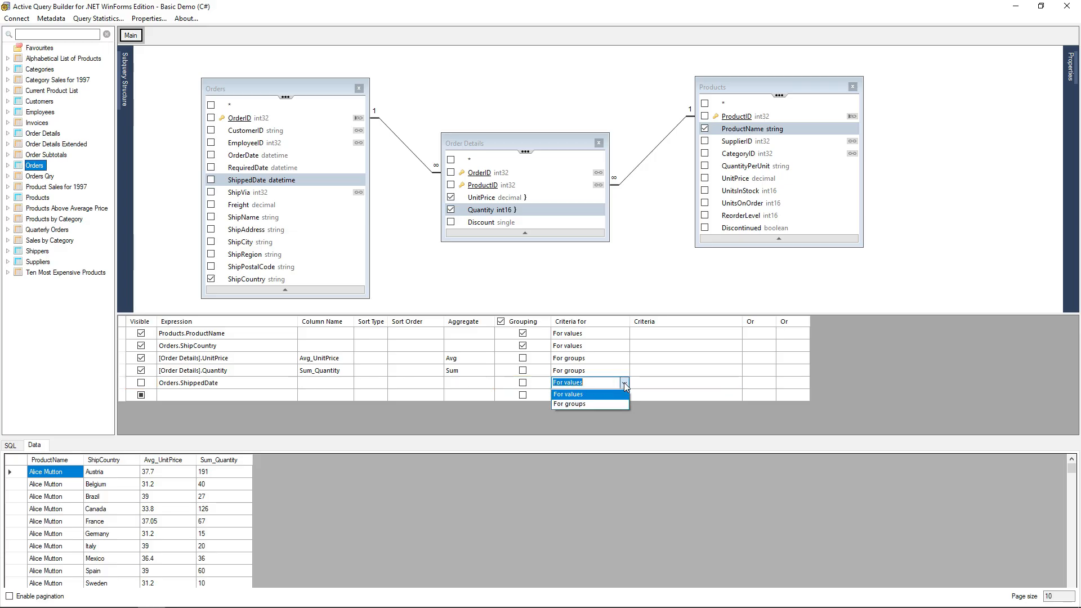
pyautogui.click(595, 384)
pyautogui.click(660, 383)
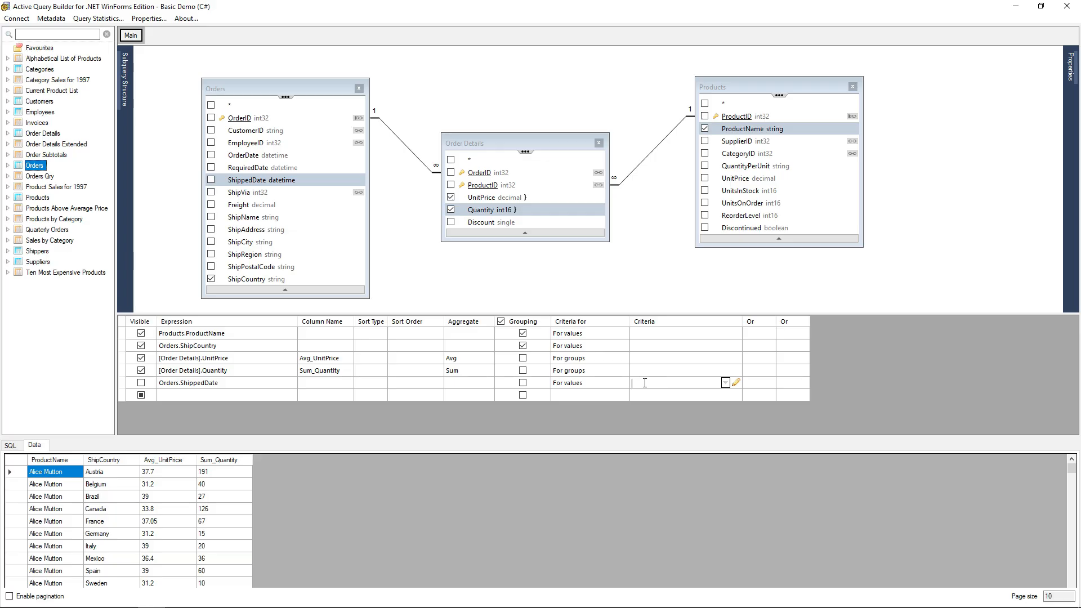
pyautogui.write('>')
pyautogui.write('=#01/01')
pyautogui.write('/1997# And')
pyautogui.write(' <#01/01/1998')
pyautogui.write('#')
pyautogui.moveTo(742, 321); pyautogui.dragTo(765, 321)
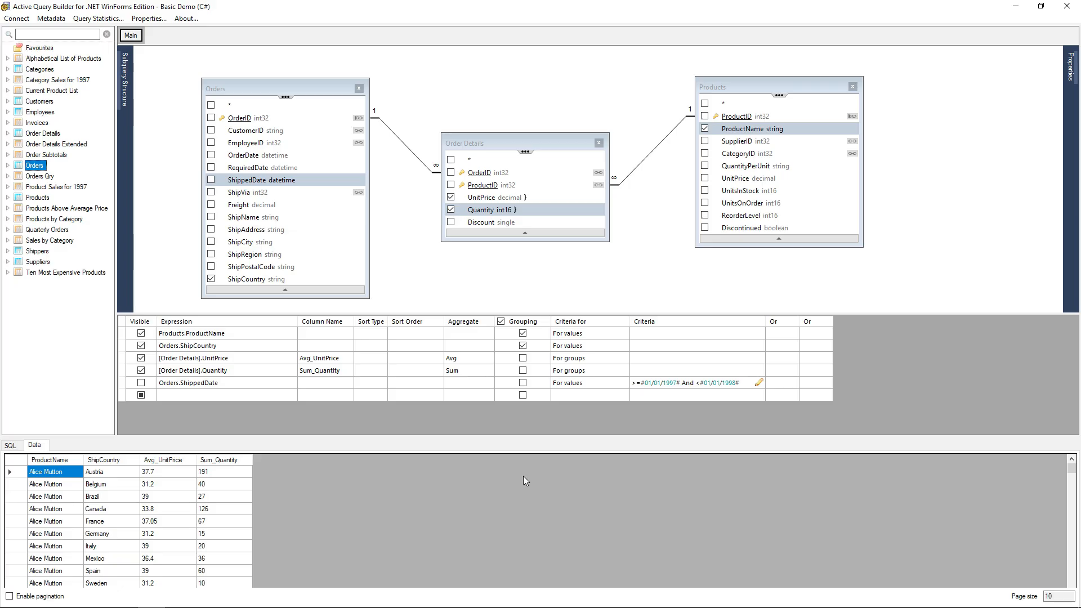
# Enter the expression [Order Details].UnitPrice*[Order Details].Quantity in a new grid row.
pyautogui.click(200, 394)
pyautogui.write('Ord')
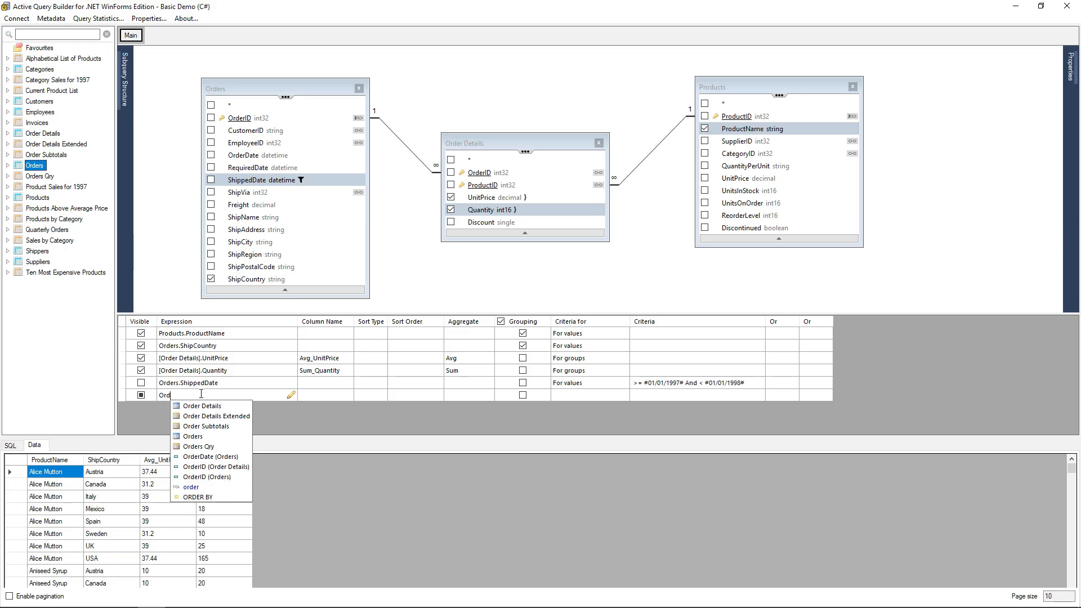
pyautogui.press('Return')
pyautogui.write('.Uni')
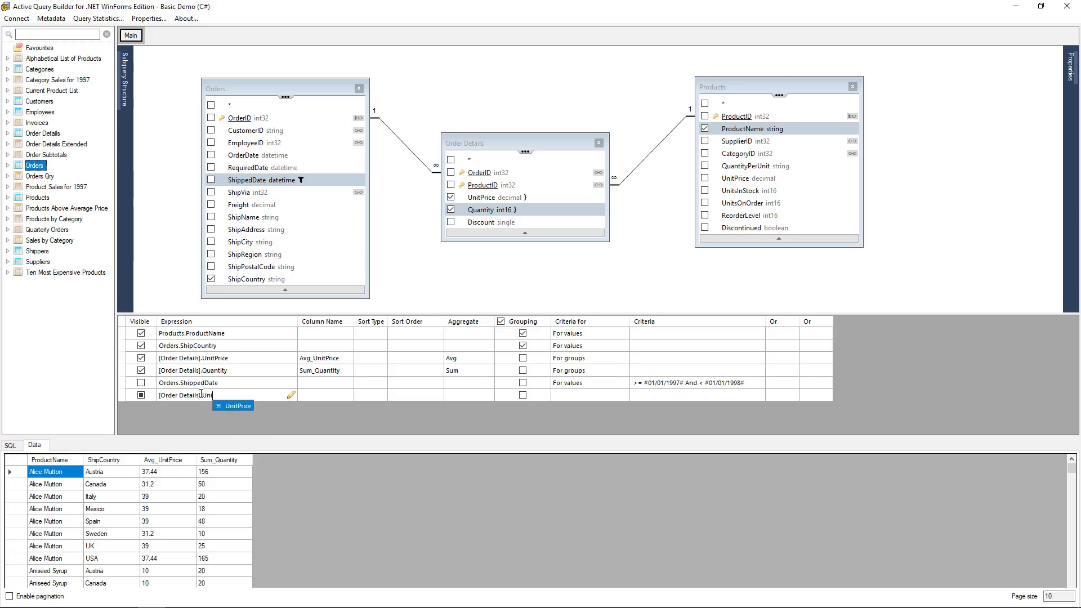
pyautogui.press('Return')
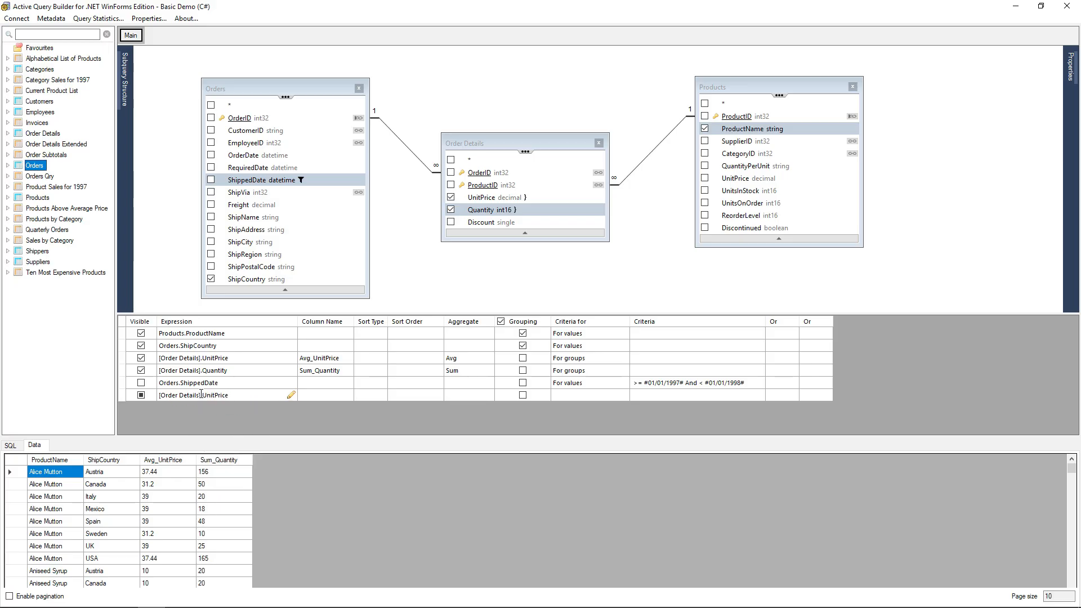
pyautogui.write('*Quan')
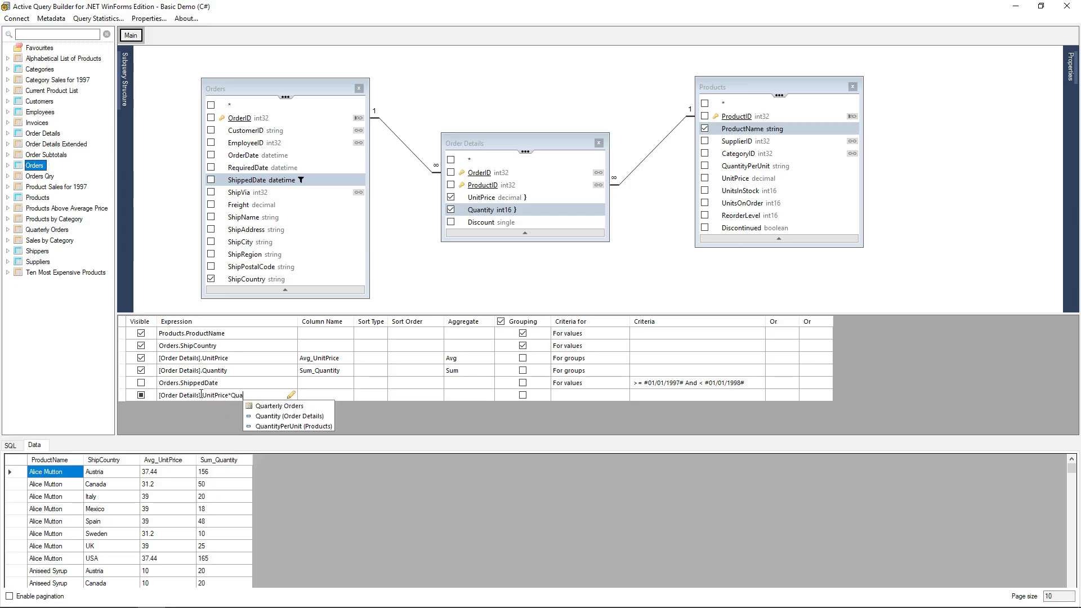
pyautogui.press('Down')
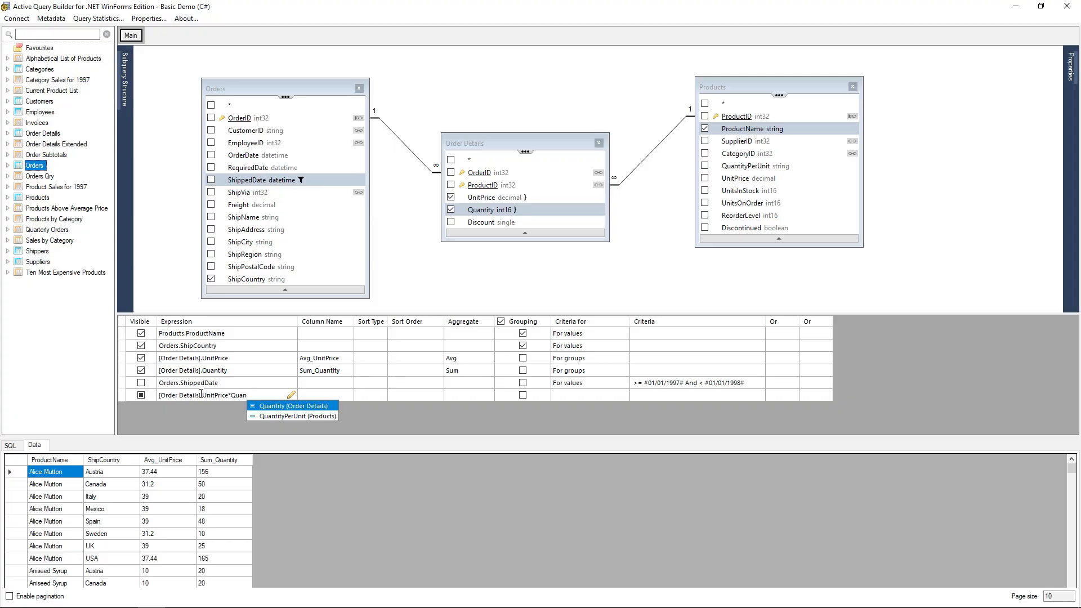
pyautogui.click(284, 406)
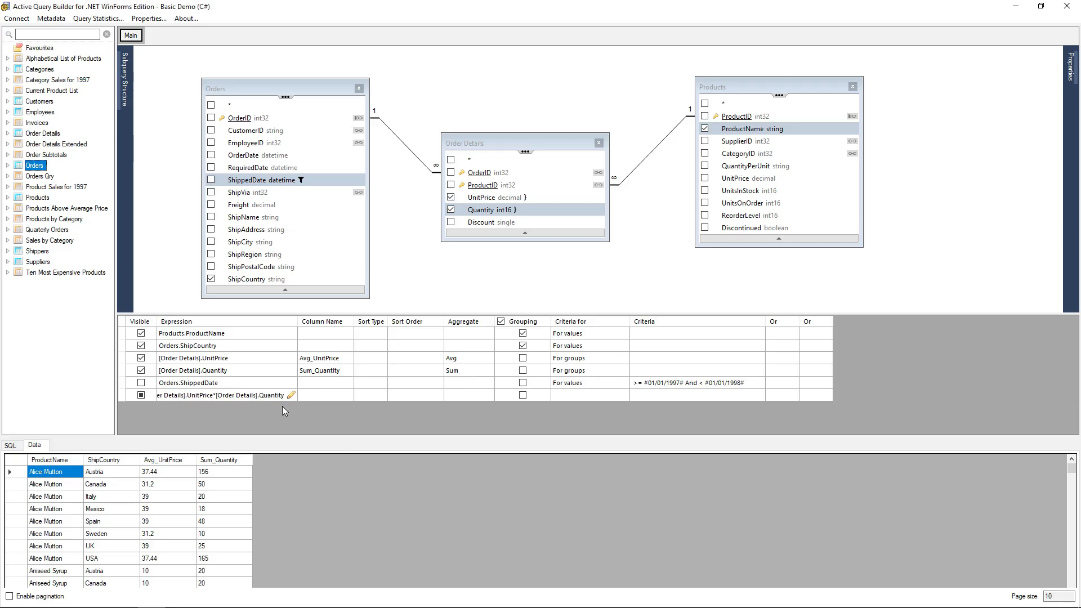
pyautogui.click(321, 394)
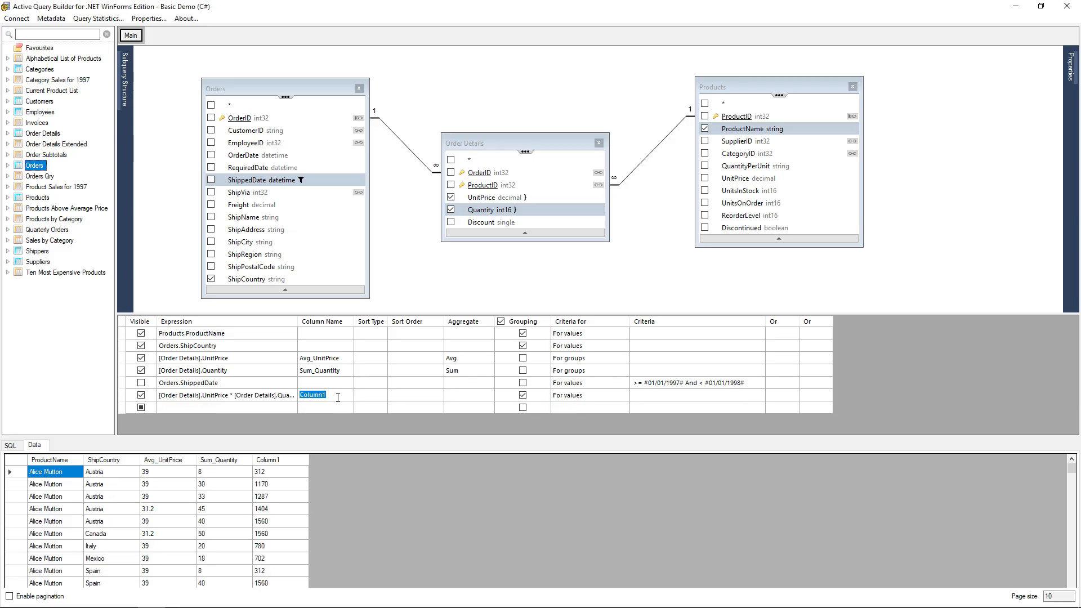
# Name the expression column Sum_TotalPrice and set its aggregate to Sum.
pyautogui.write('Sum_TotalPrice')
pyautogui.click(476, 397)
pyautogui.click(490, 395)
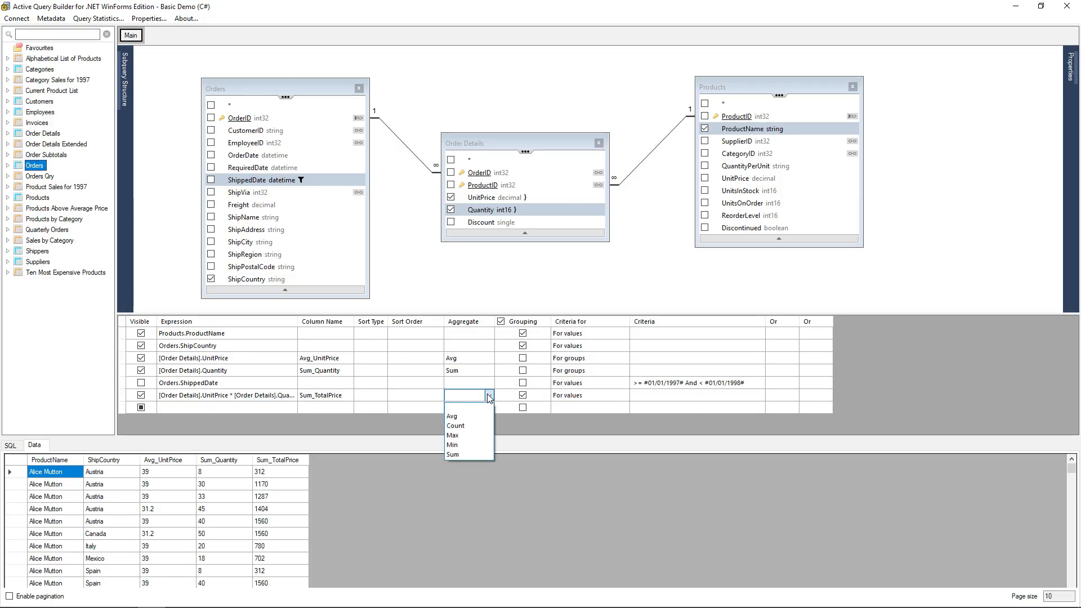
pyautogui.click(458, 455)
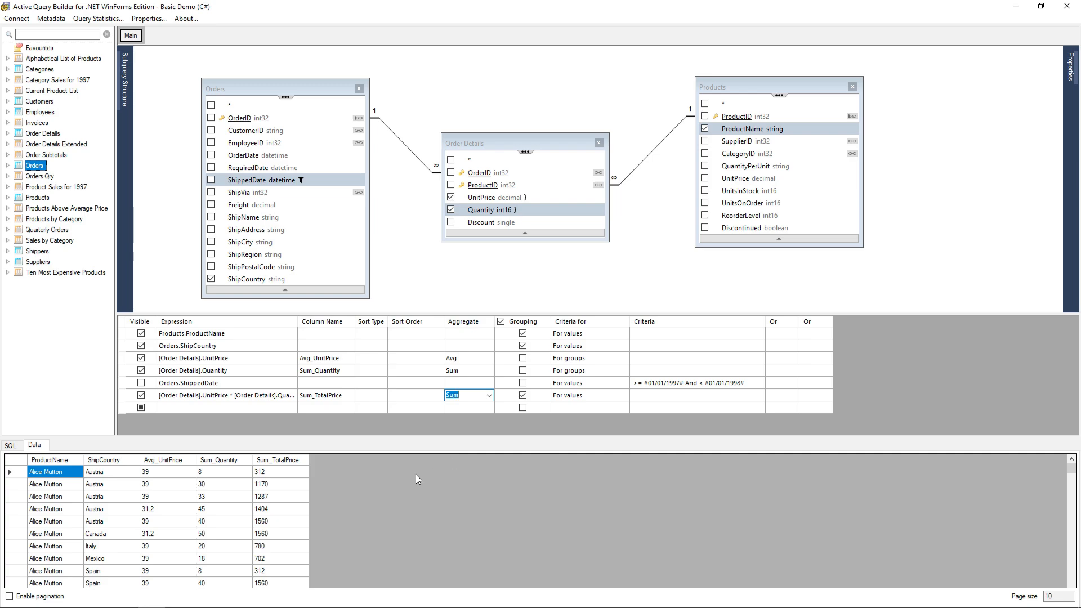
pyautogui.moveTo(303, 321); pyautogui.dragTo(321, 321)
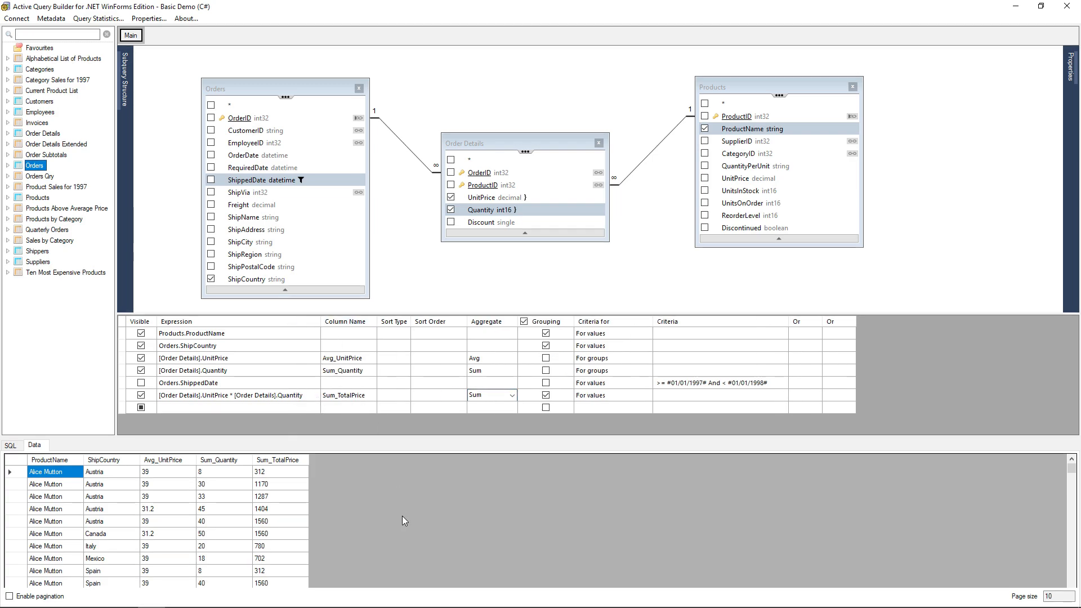
# Set the Sum_TotalPrice row's Sort Type to Descending, putting Côte de Blaye in Denmark (10540) at the top.
pyautogui.click(492, 403)
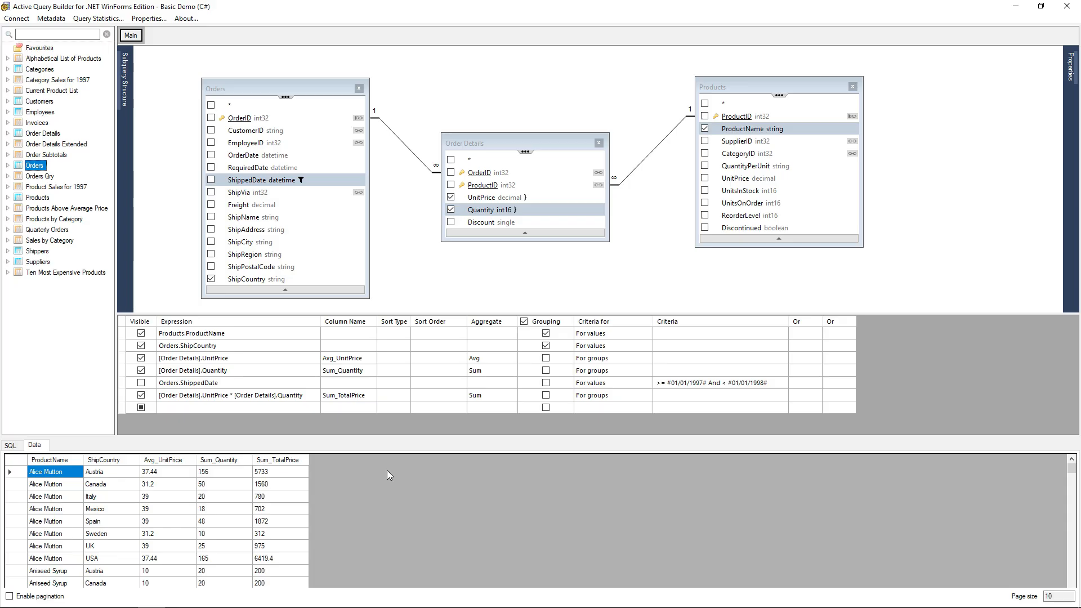
pyautogui.click(388, 394)
pyautogui.click(397, 395)
pyautogui.click(405, 396)
pyautogui.click(425, 395)
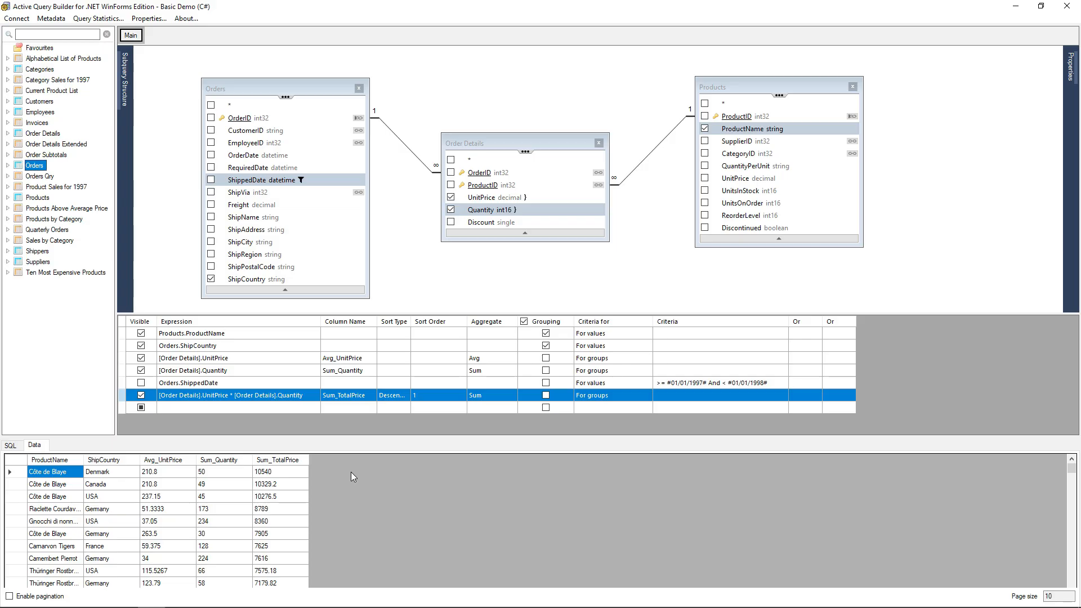
pyautogui.click(14, 474)
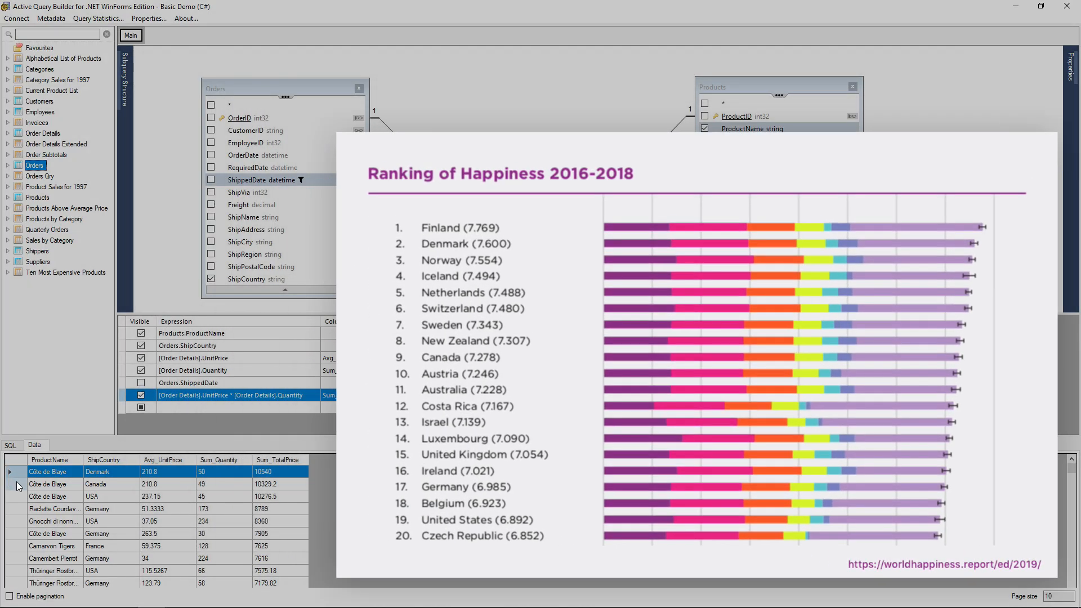
pyautogui.click(19, 484)
pyautogui.click(15, 499)
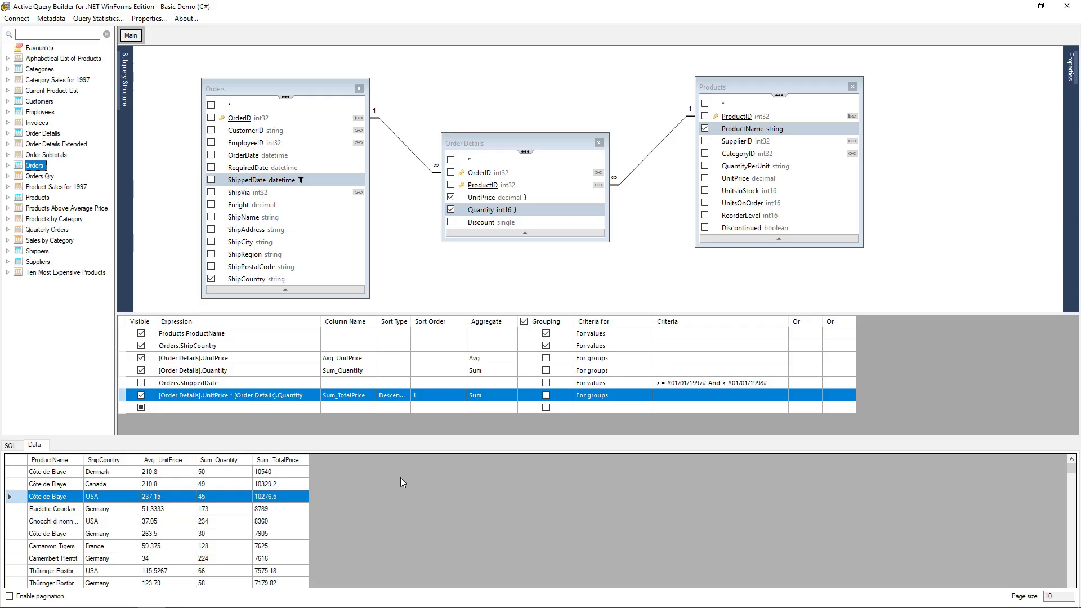
# Give ProductName an Ascending sort with Sort Order 1, so Sum_TotalPrice becomes sort order 2.
pyautogui.click(393, 334)
pyautogui.click(404, 332)
pyautogui.click(404, 347)
pyautogui.click(427, 334)
pyautogui.click(432, 335)
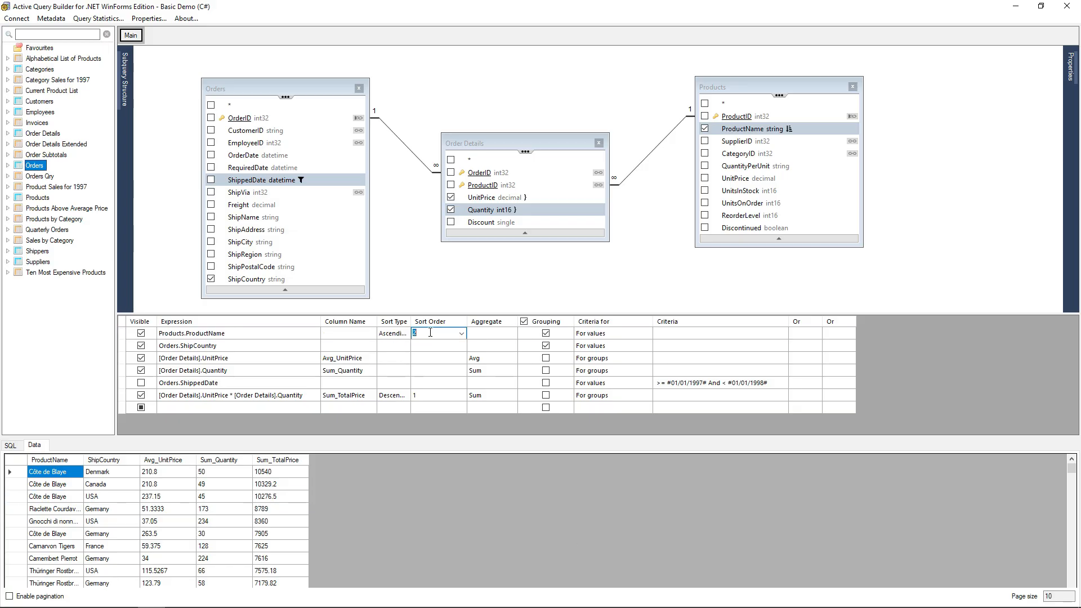
pyautogui.write('1')
pyautogui.press('Return')
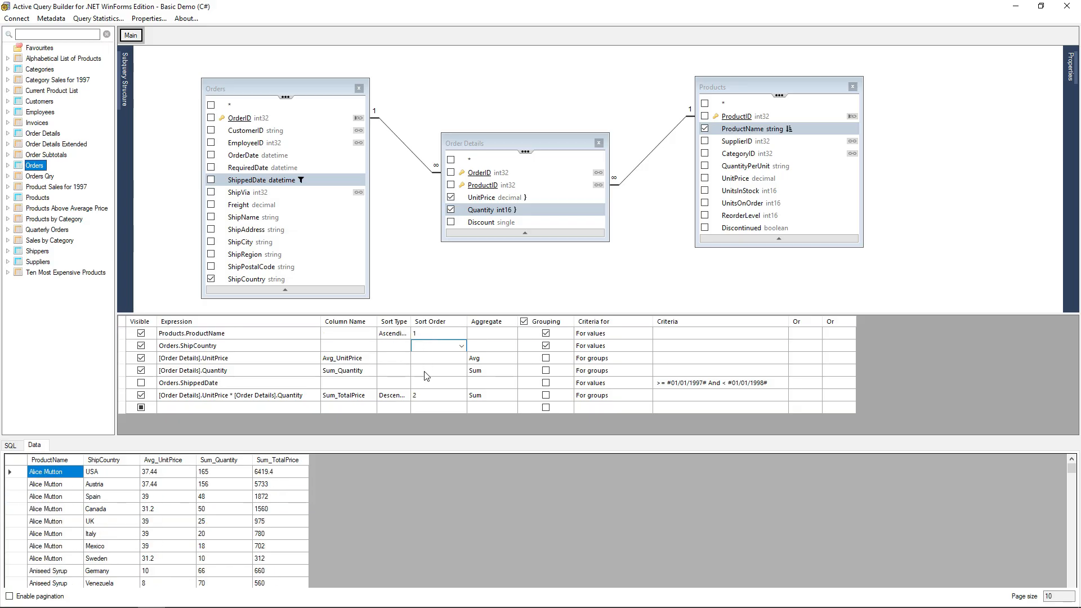
pyautogui.click(432, 396)
# Add the criterion >= 1000 to Sum_TotalPrice and view the generated SQL.
pyautogui.click(678, 395)
pyautogui.write('>= 1000')
pyautogui.press('Return')
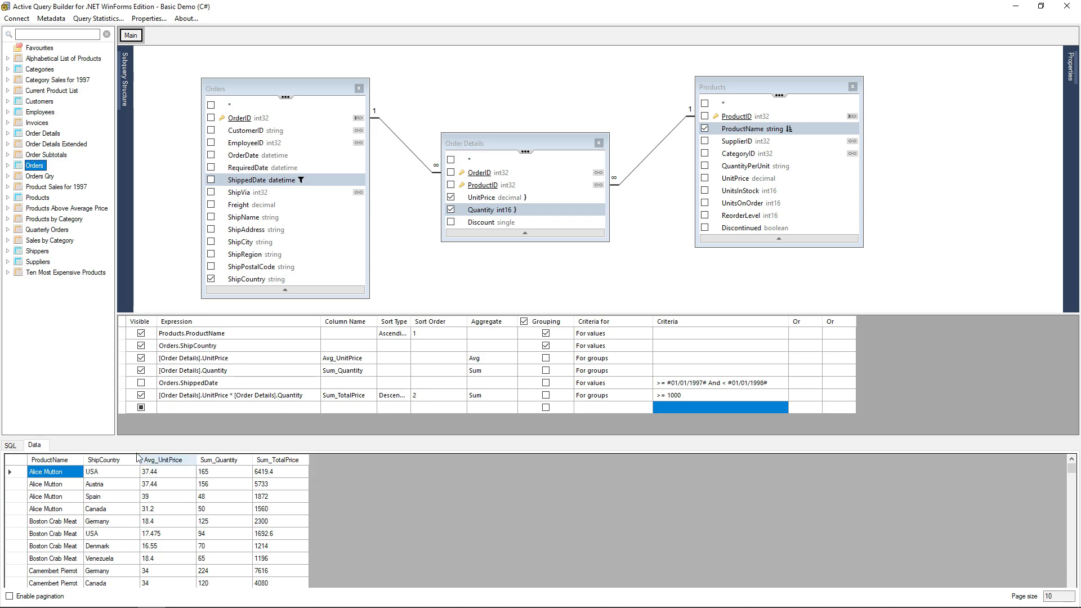
pyautogui.click(10, 446)
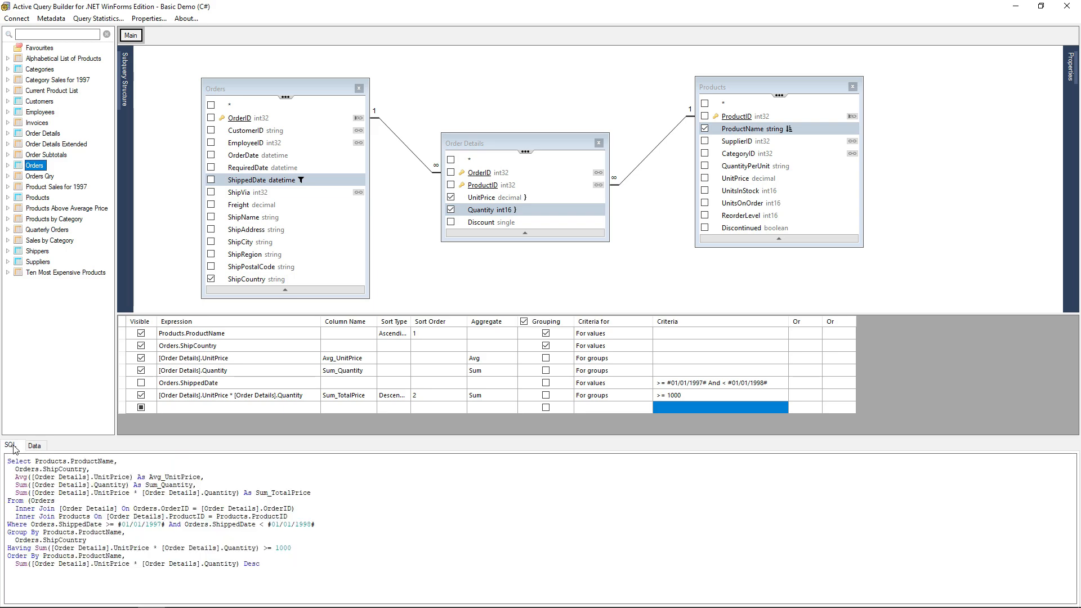